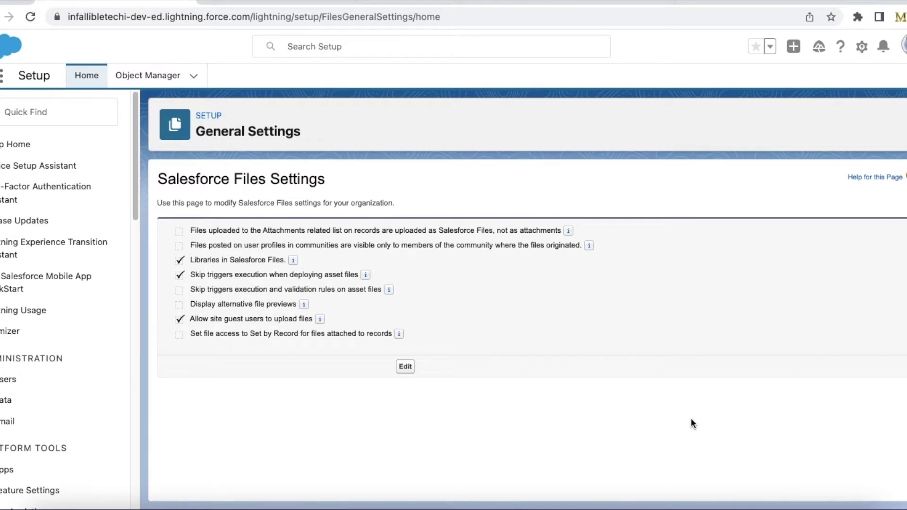
Step: Confirm 'Allow site guest users to upload files' is enabled in Salesforce Files General Settings
scroll(95, 321, "down", 10)
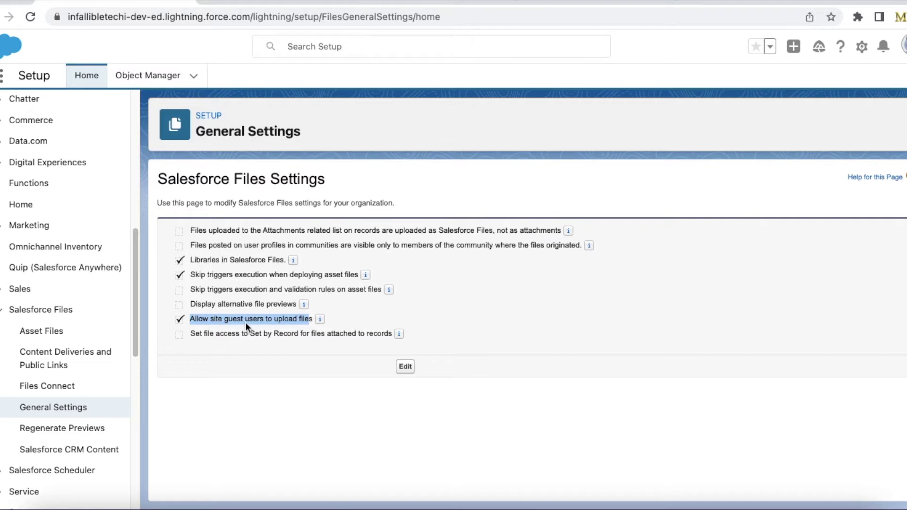
left_click(279, 3)
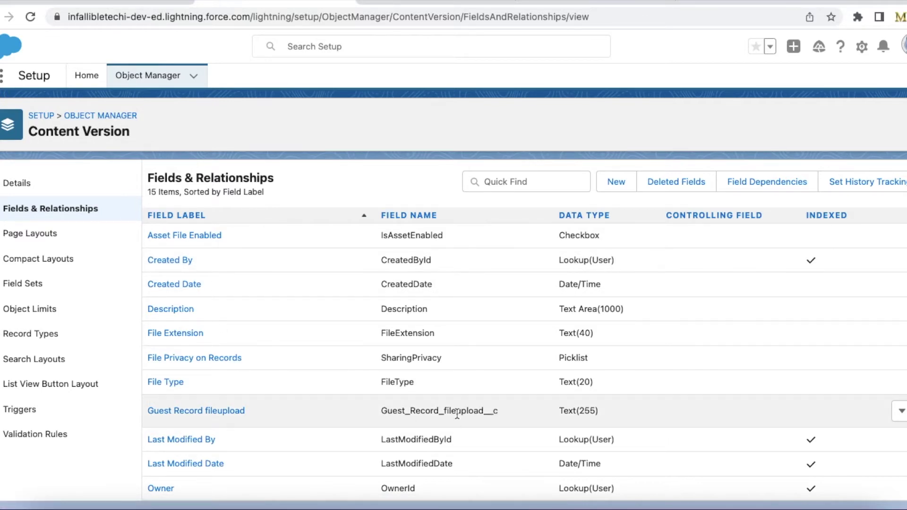
Step: Highlight the Guest_Record_fileupload__c API name in Content Version's Fields & Relationships
left_click_drag(445, 412, 502, 417)
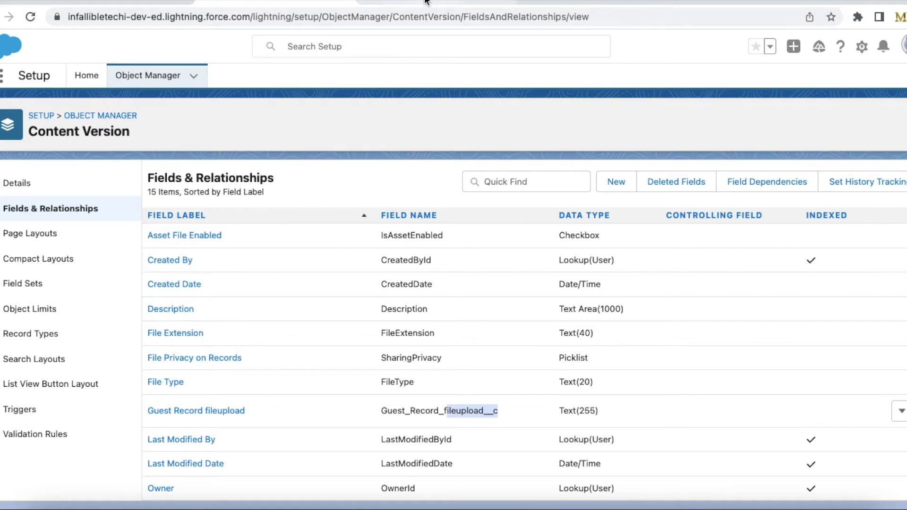
left_click(56, 407)
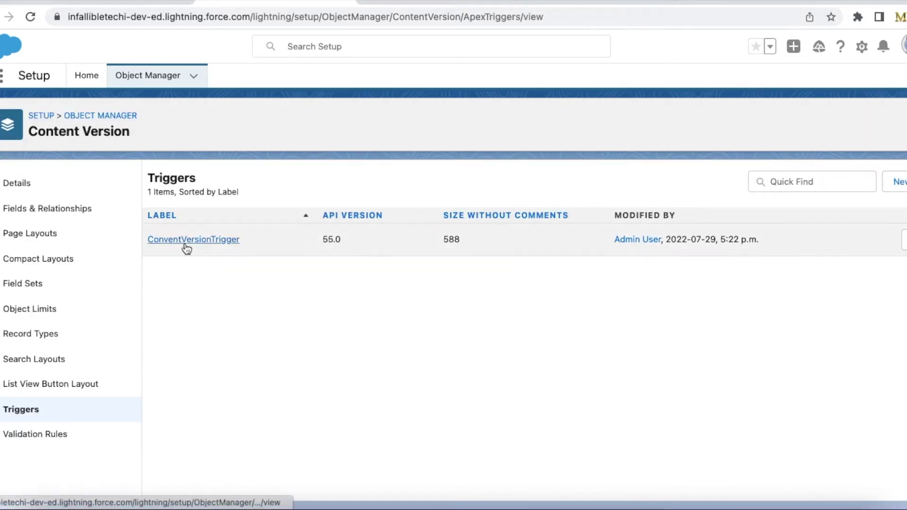
Step: Review ConventVersionTrigger's guest field check, ContentDocumentLink, LinkedEntityId and insert listCDLs code
left_click(184, 242)
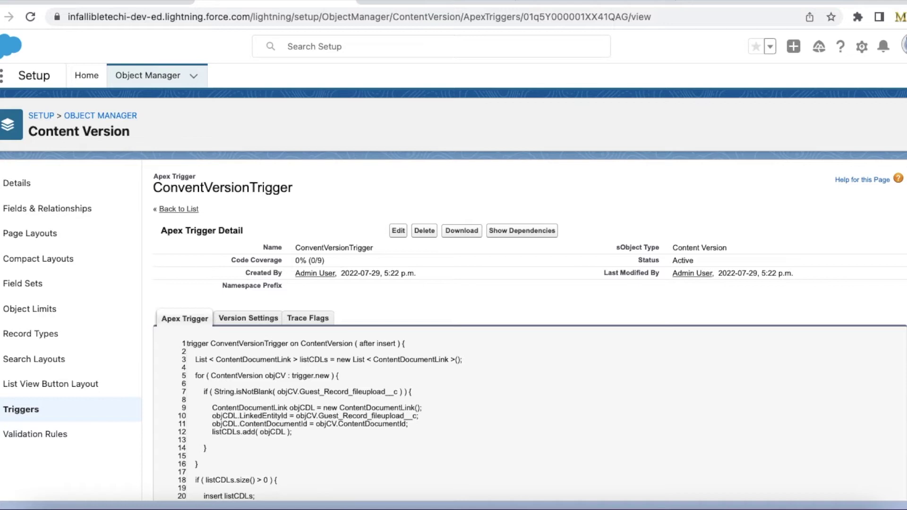
scroll(902, 284, "down", 2)
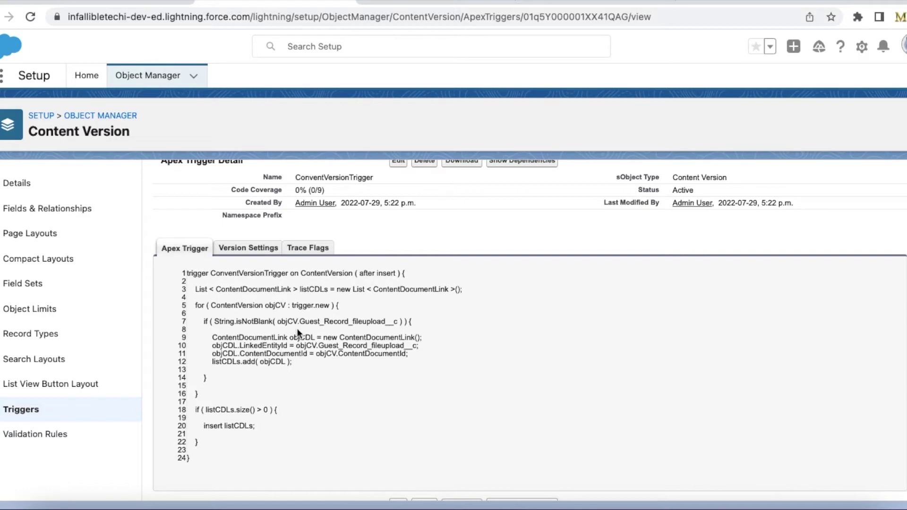
left_click_drag(300, 323, 398, 323)
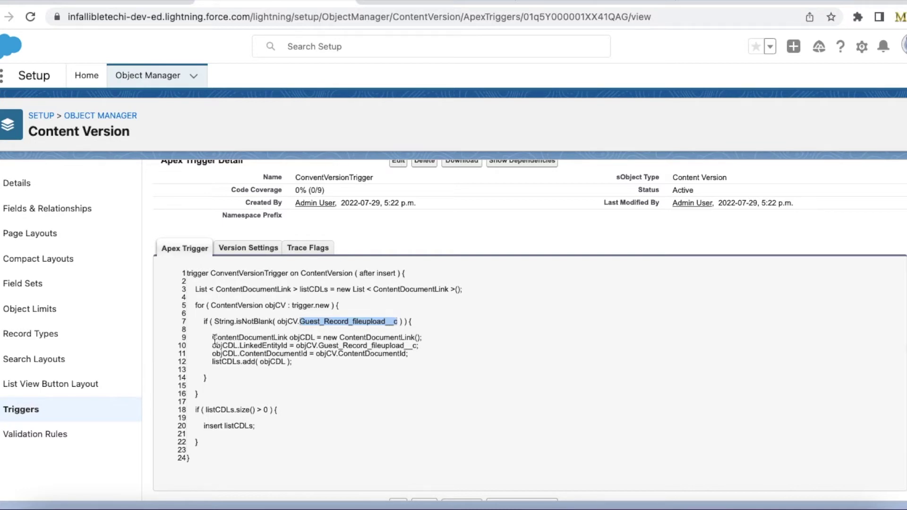
left_click_drag(213, 338, 288, 339)
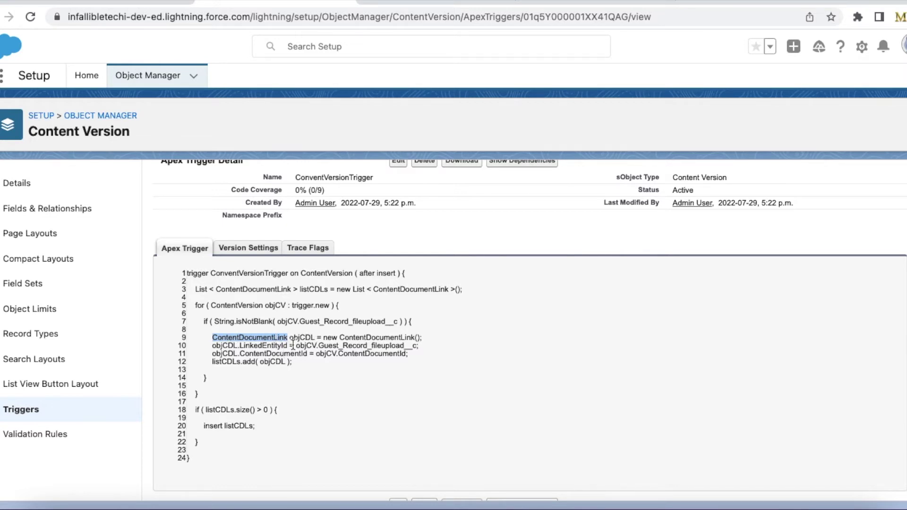
double_click(263, 346)
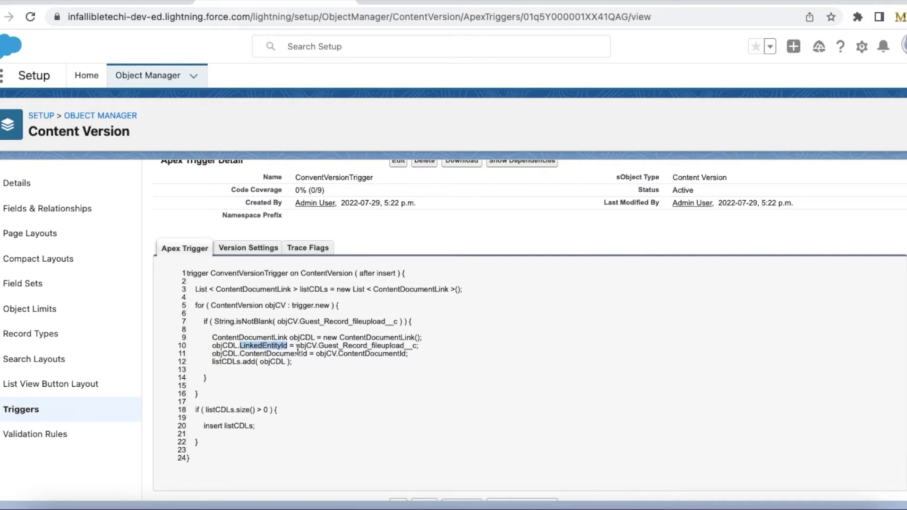
left_click_drag(305, 321, 355, 331)
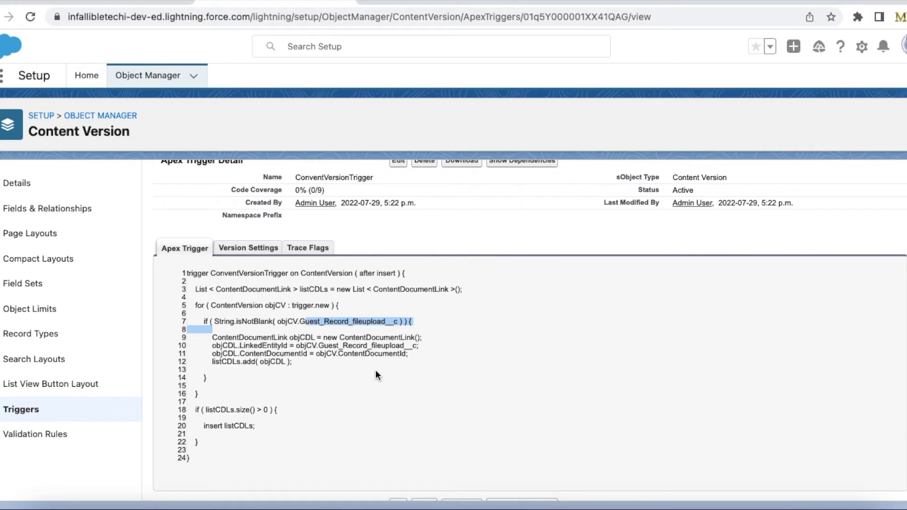
left_click_drag(205, 426, 204, 433)
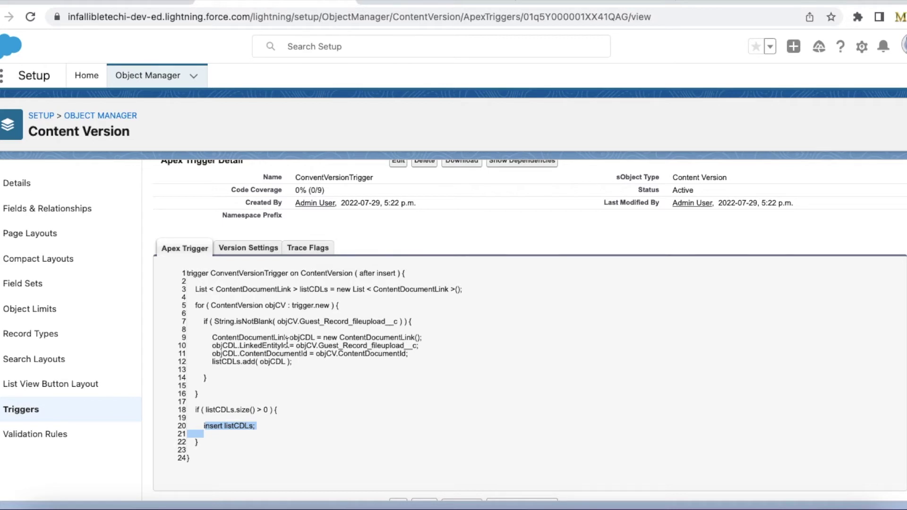
left_click_drag(299, 321, 397, 325)
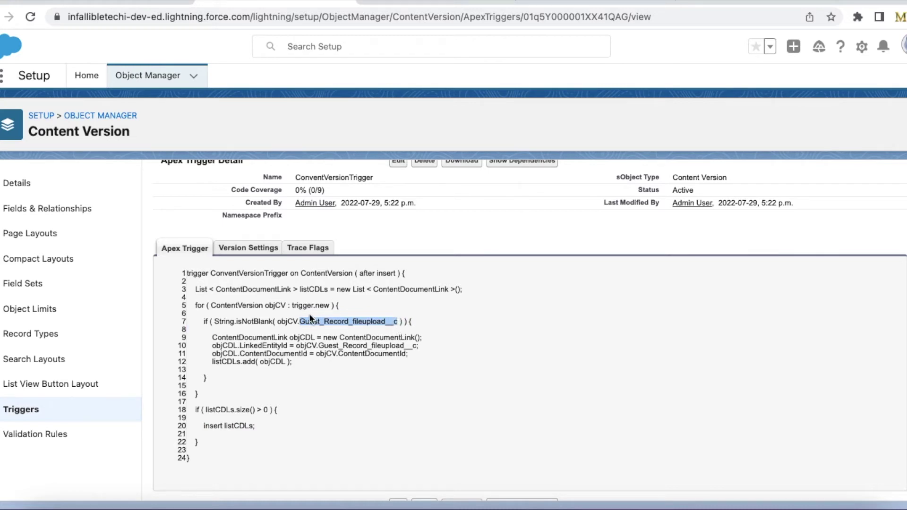
left_click(413, 3)
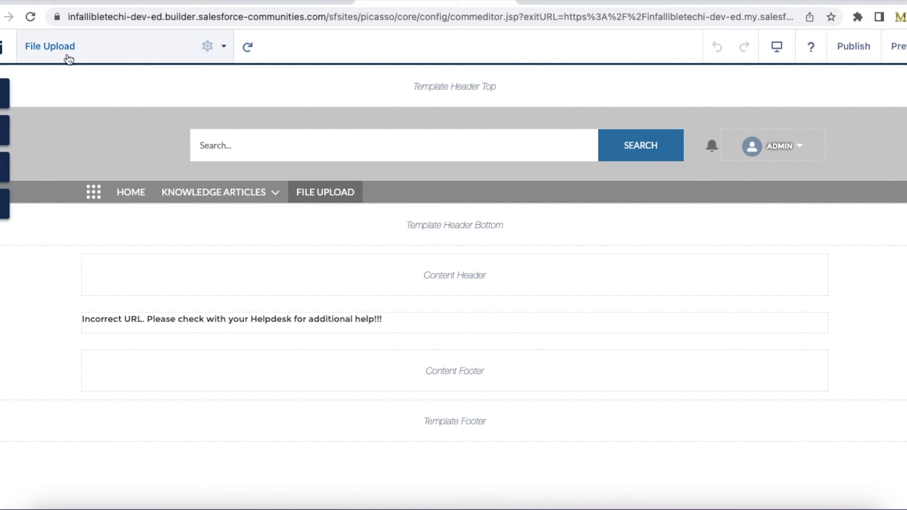
Step: Verify the File Upload page's Page Access is set to Public in Page Properties
left_click(203, 45)
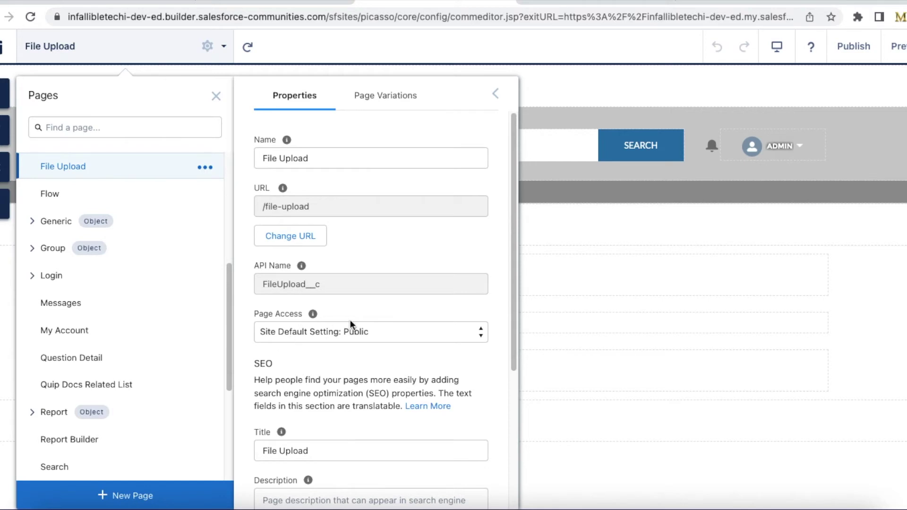
scroll(360, 318, "down", 5)
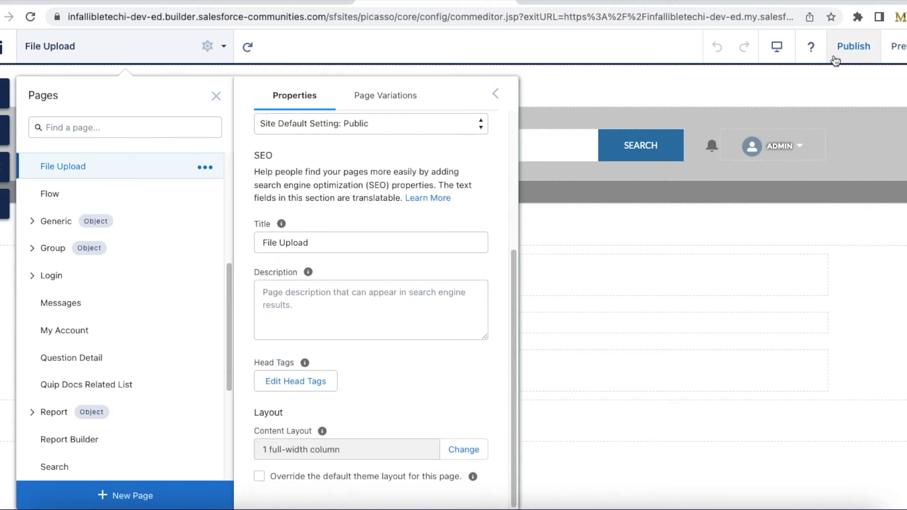
left_click(611, 3)
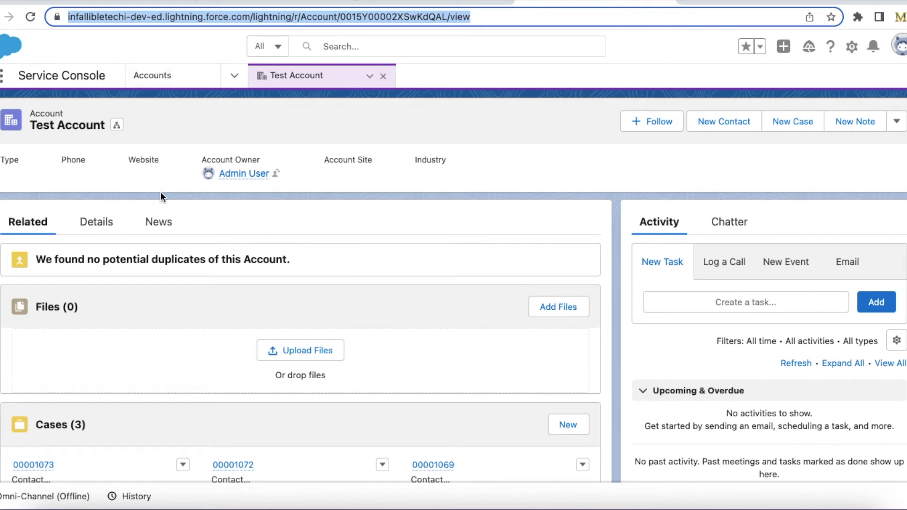
Step: Refresh the Test Account record and reload the guest File Upload page
left_click(369, 76)
left_click(350, 94)
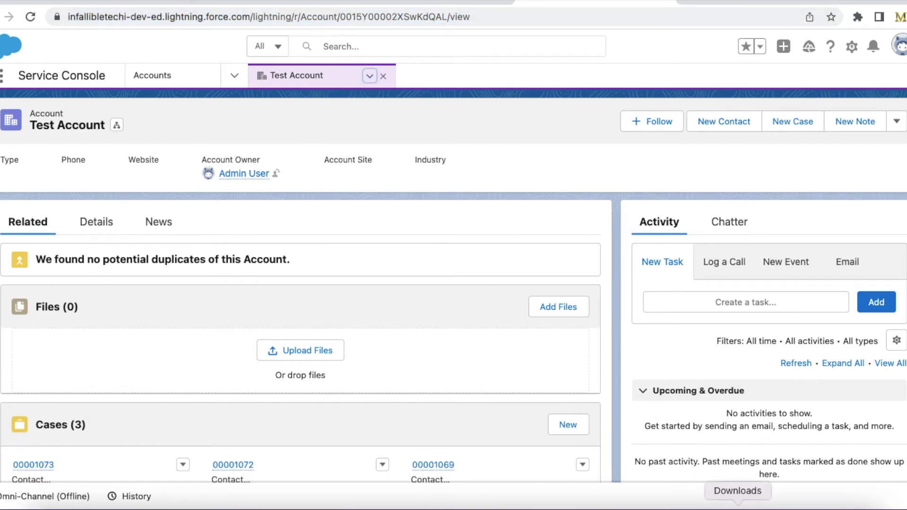
key("super+grave")
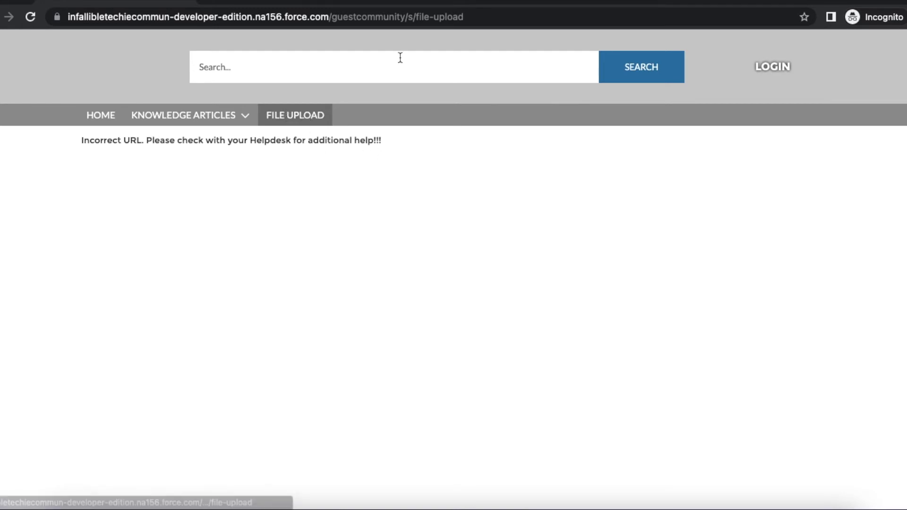
left_click(485, 21)
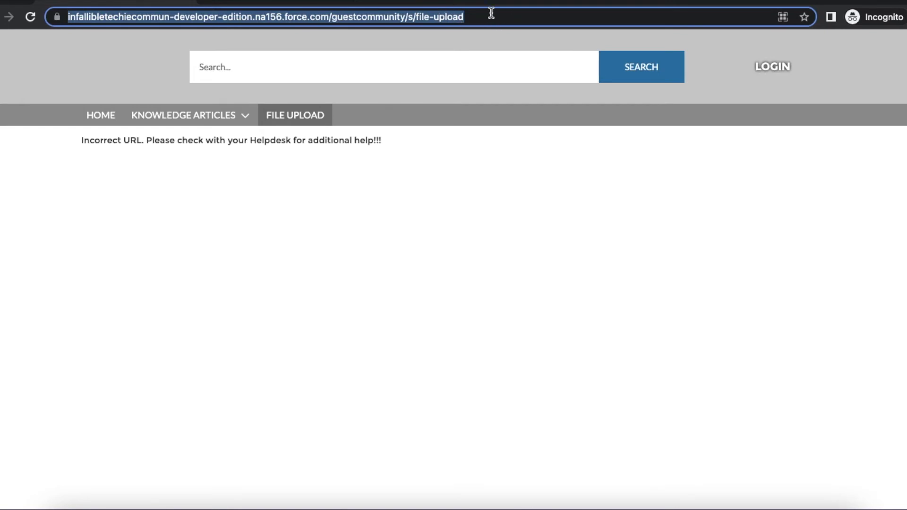
key("Return")
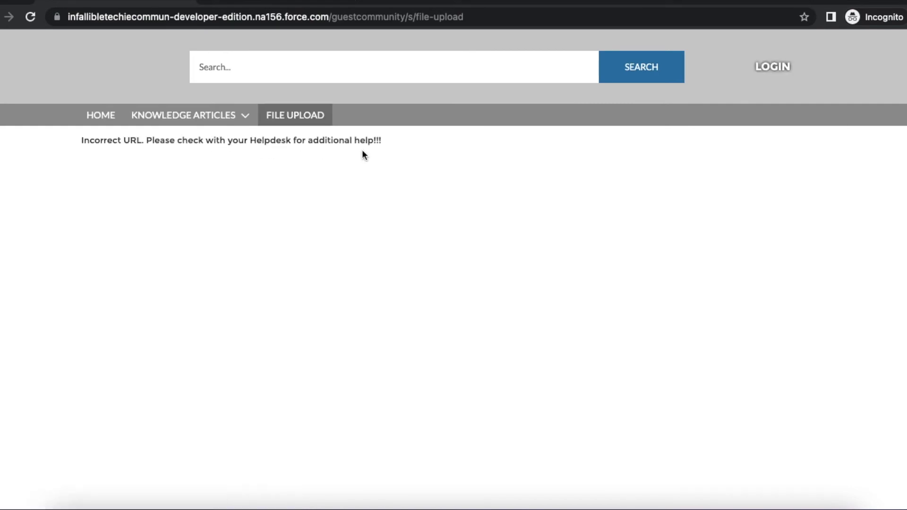
Step: Paste the Test Account's record ID into the upload URL's c__recId parameter and load it
left_click(277, 3)
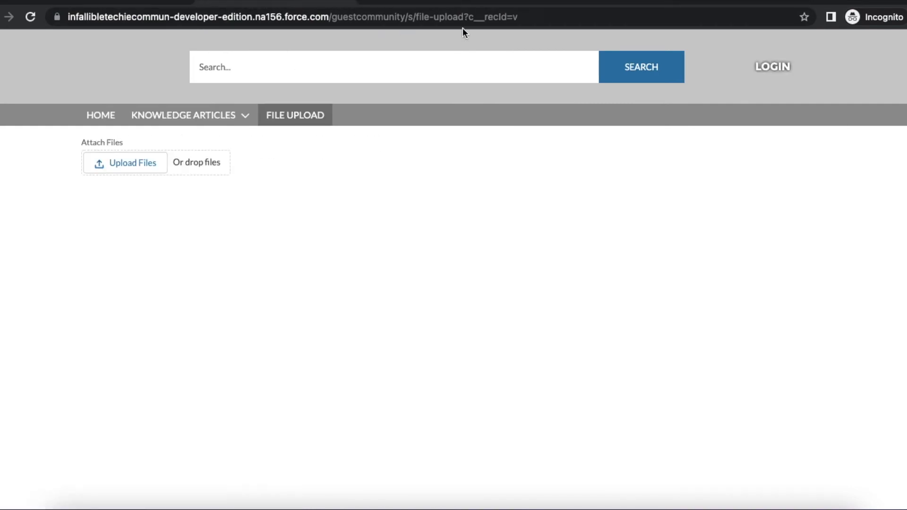
left_click(541, 18)
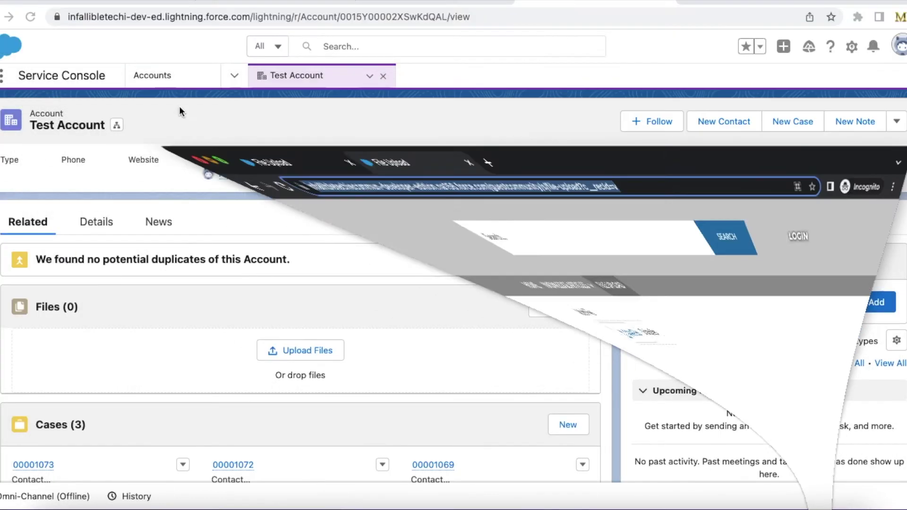
left_click(378, 24)
double_click(381, 19)
right_click(412, 24)
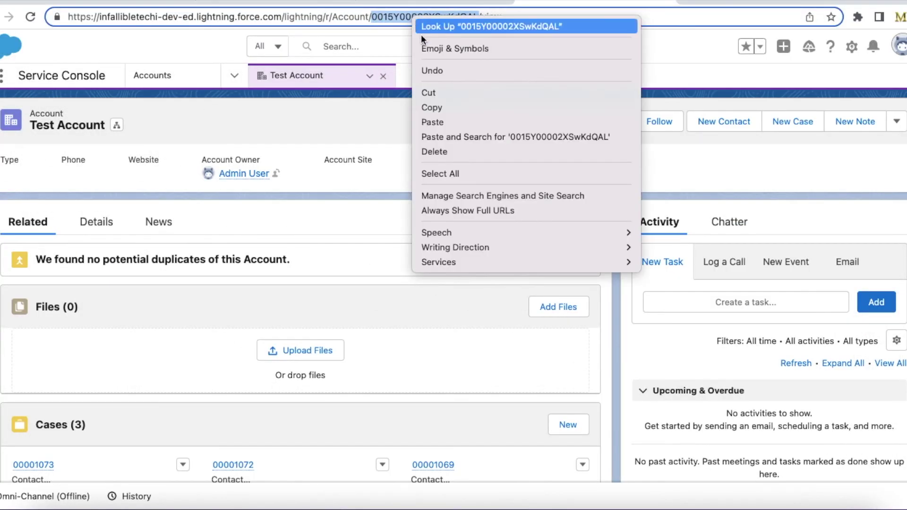
left_click(449, 107)
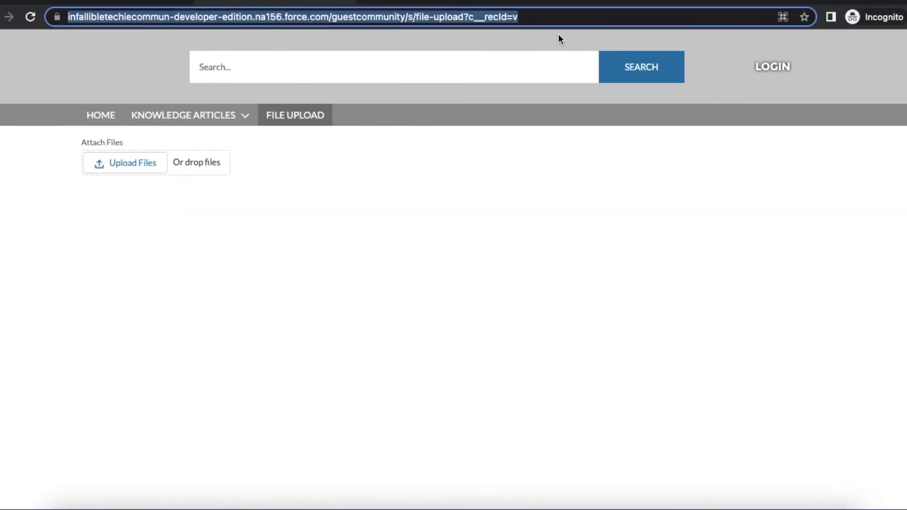
double_click(554, 18)
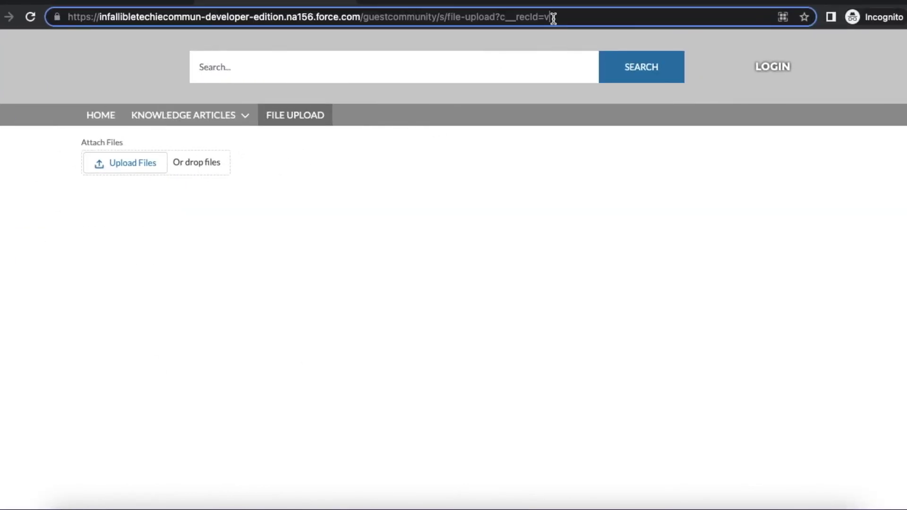
key("super+v")
key("Return")
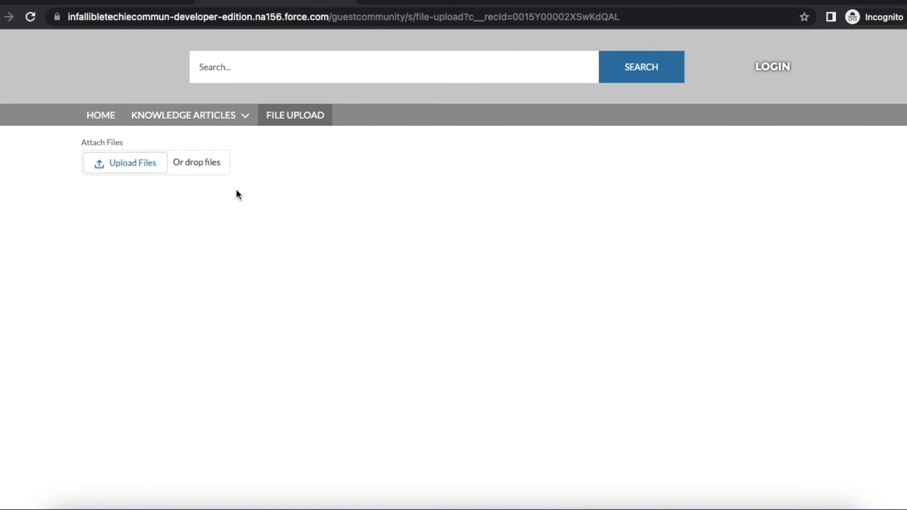
Step: Upload test.txt and test - Copy.txt from the Desktop as a guest
left_click(128, 169)
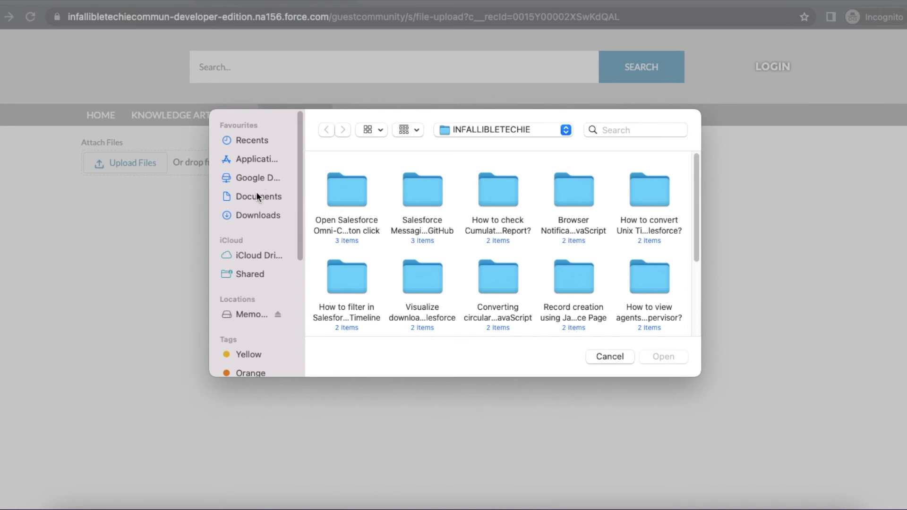
left_click(256, 196)
left_click(515, 132)
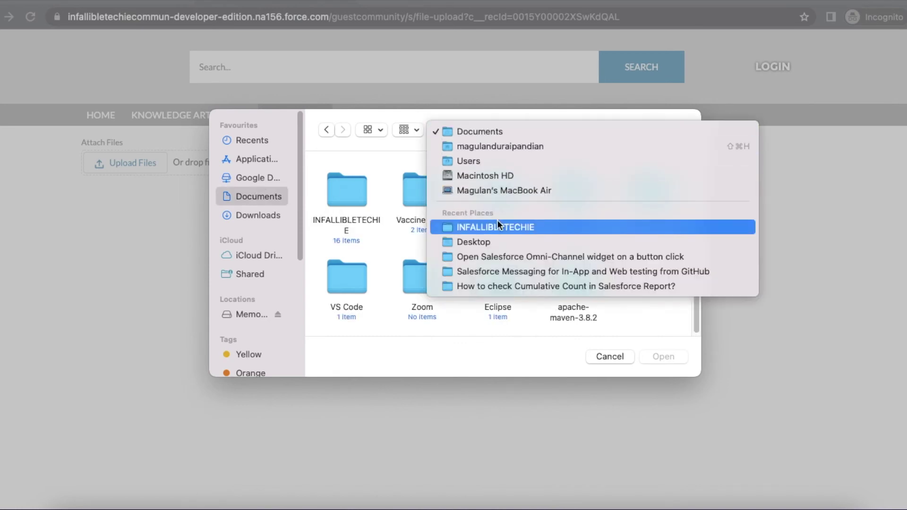
left_click(496, 241)
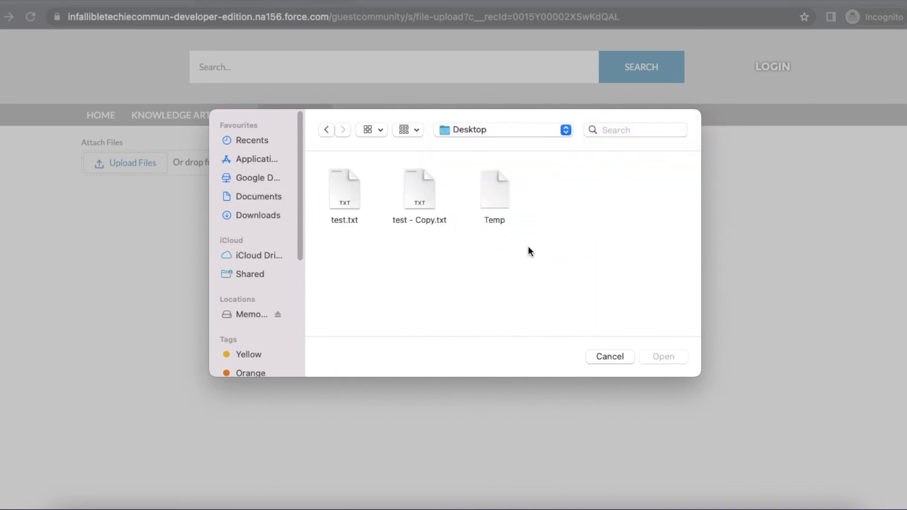
left_click_drag(447, 243, 333, 208)
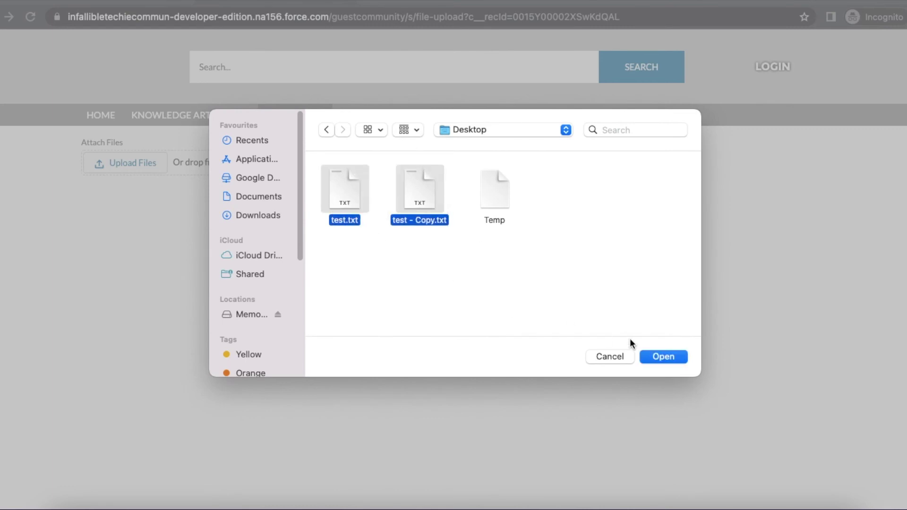
left_click(652, 352)
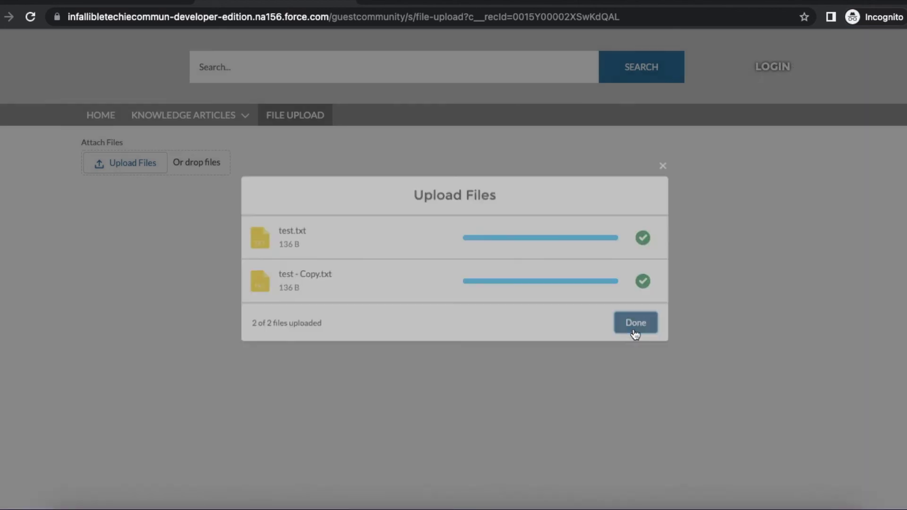
left_click(633, 329)
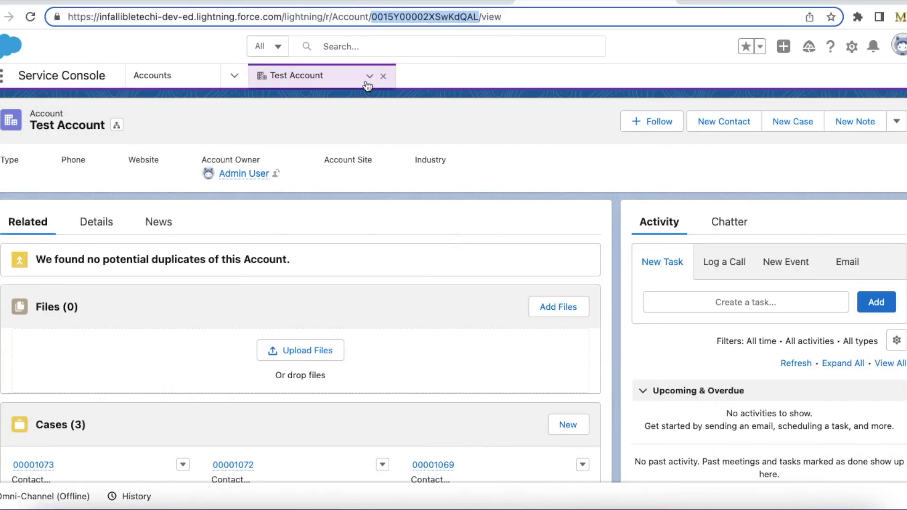
Step: Refresh the Test Account so test and test - Copy appear under Files
left_click(368, 77)
left_click(353, 97)
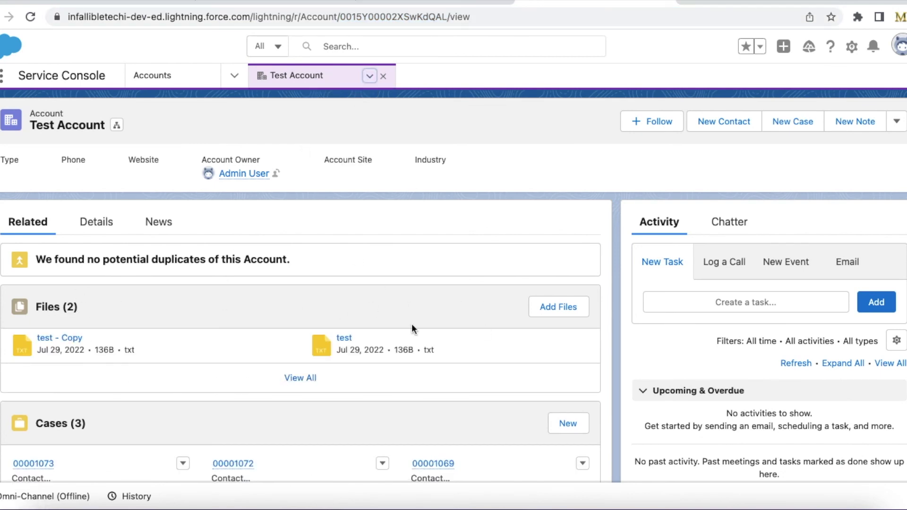
left_click(302, 2)
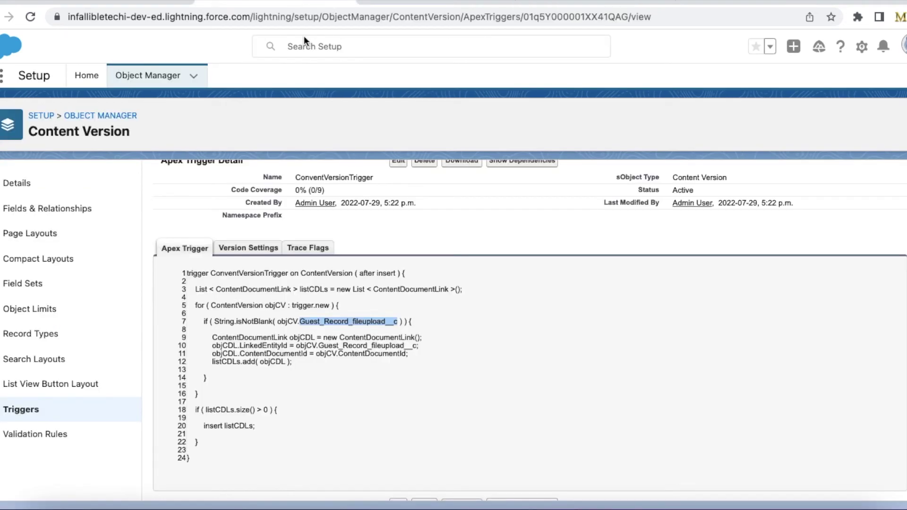